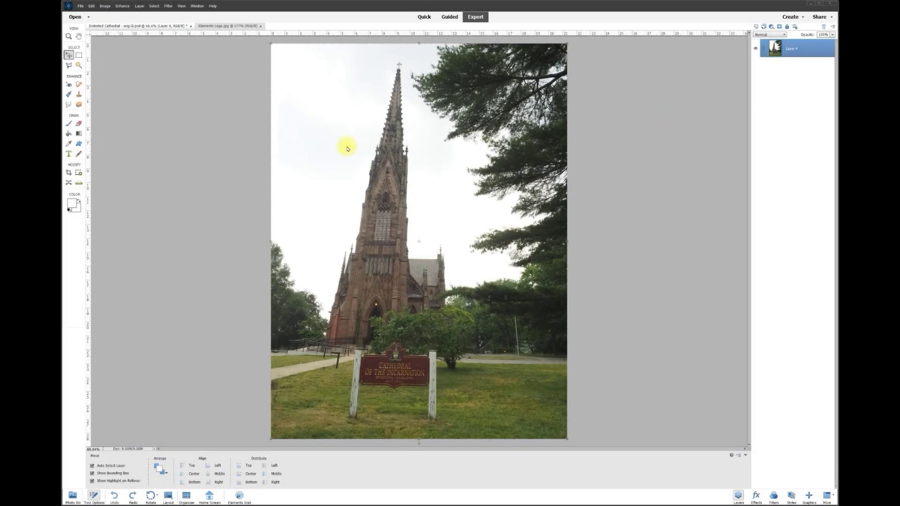
# Step: Glance at the Elements Logo image, then return to the Distorted Cathedral photo
pyautogui.click(213, 27)
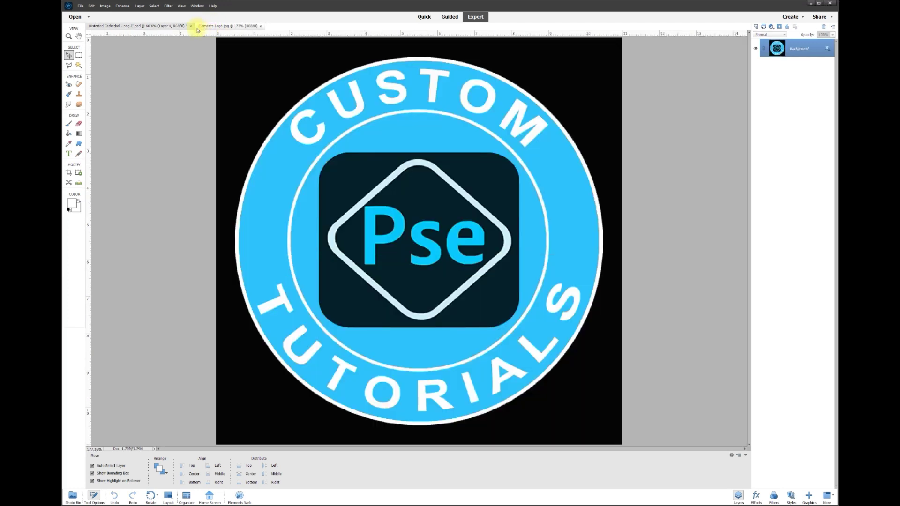
pyautogui.click(173, 27)
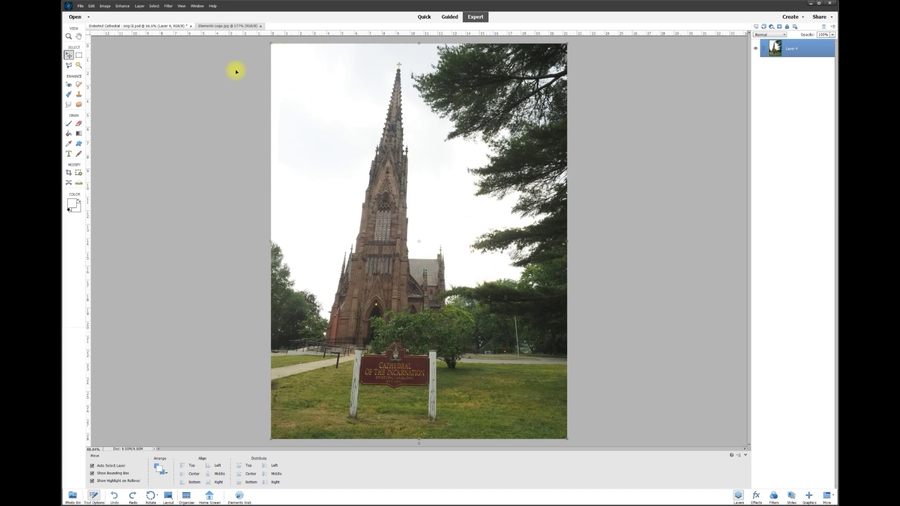
pyautogui.scroll(-1, 298, 115)
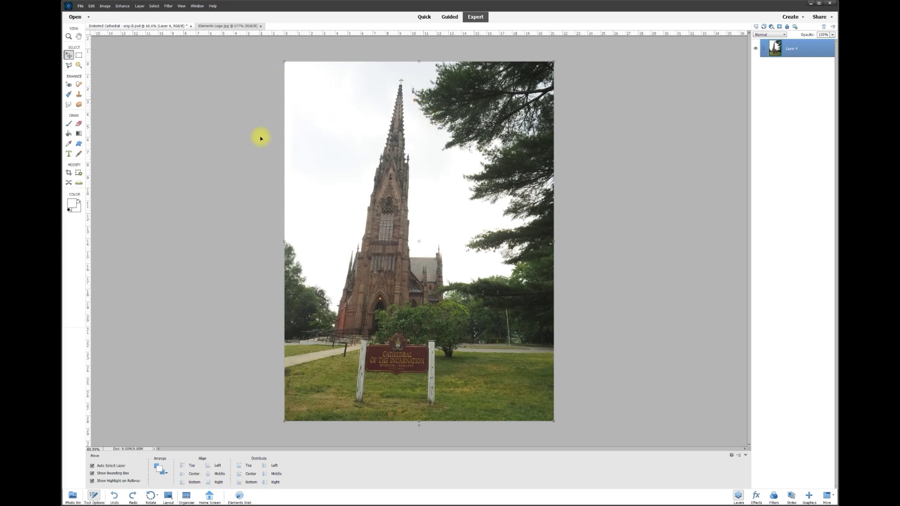
# Step: Enlarge the canvas to 50 by 40 inches and zoom out to view it
pyautogui.click(104, 7)
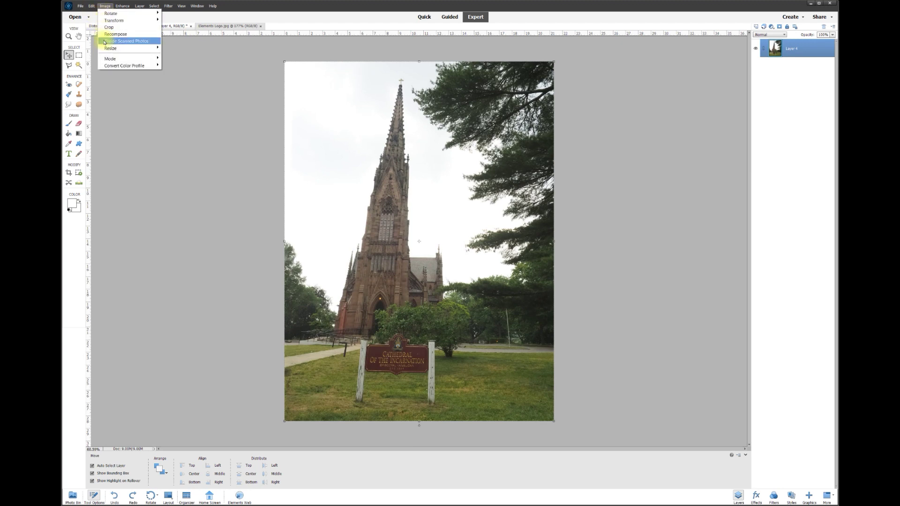
pyautogui.moveTo(113, 48)
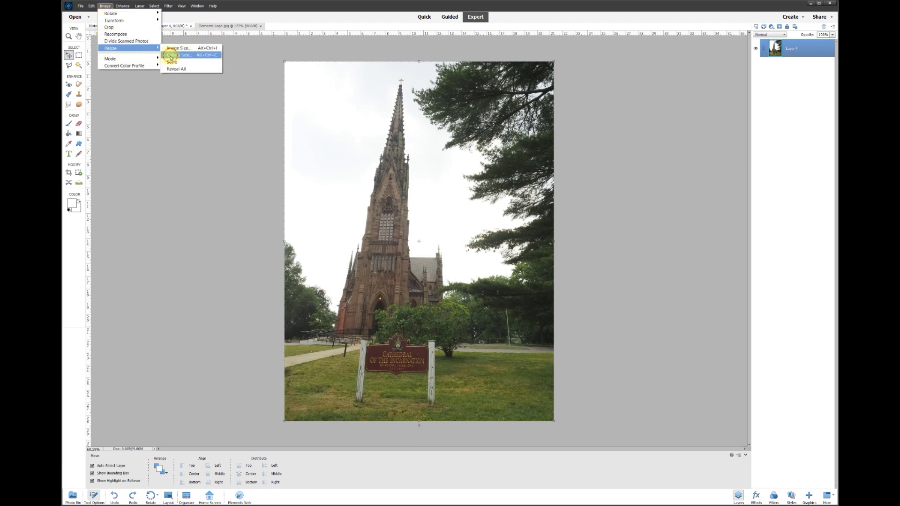
pyautogui.click(171, 56)
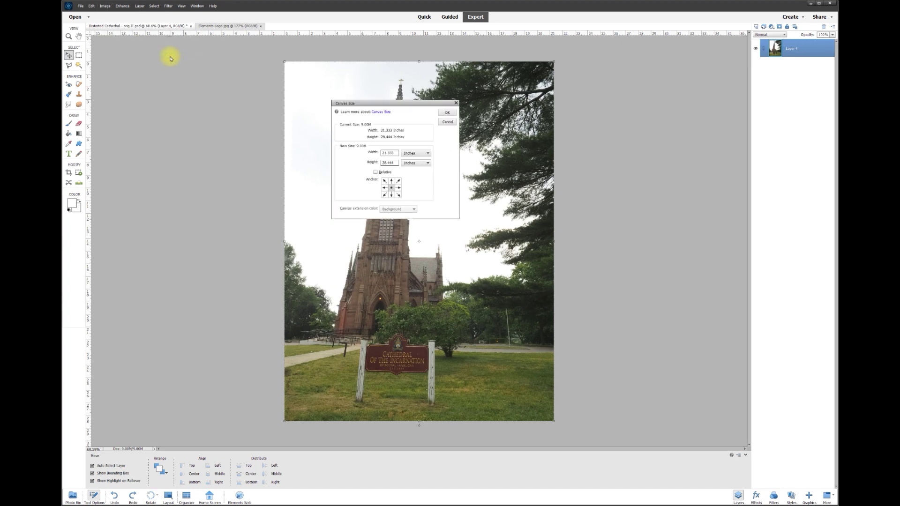
pyautogui.doubleClick(395, 153)
pyautogui.doubleClick(396, 163)
pyautogui.click(450, 113)
pyautogui.hotkey('ctrl', '-')
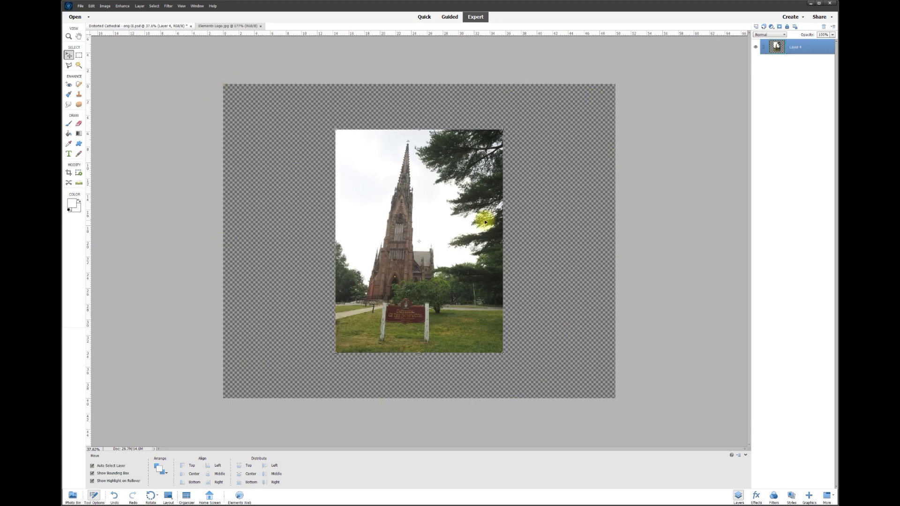
# Step: Fit the enlarged canvas on screen, zoom in slightly, and show the View grid
pyautogui.hotkey('ctrl', '0')
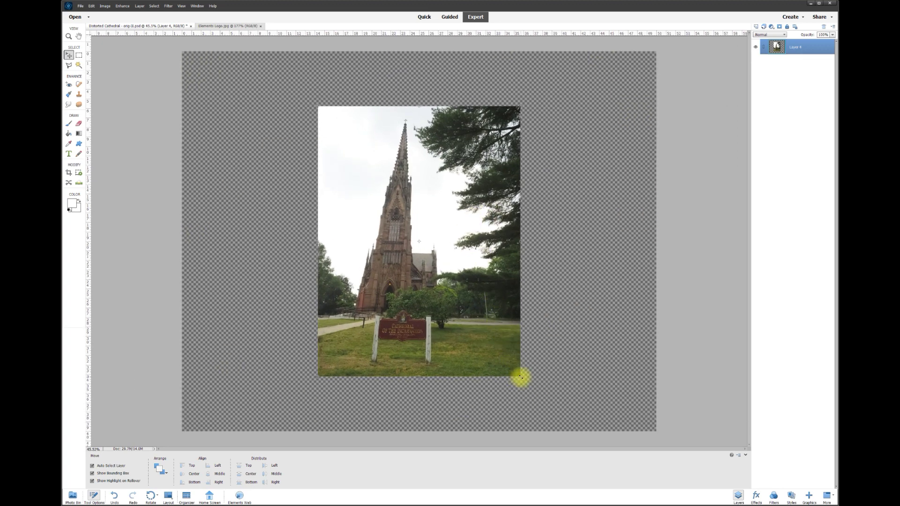
pyautogui.moveTo(521, 377); pyautogui.dragTo(635, 424)
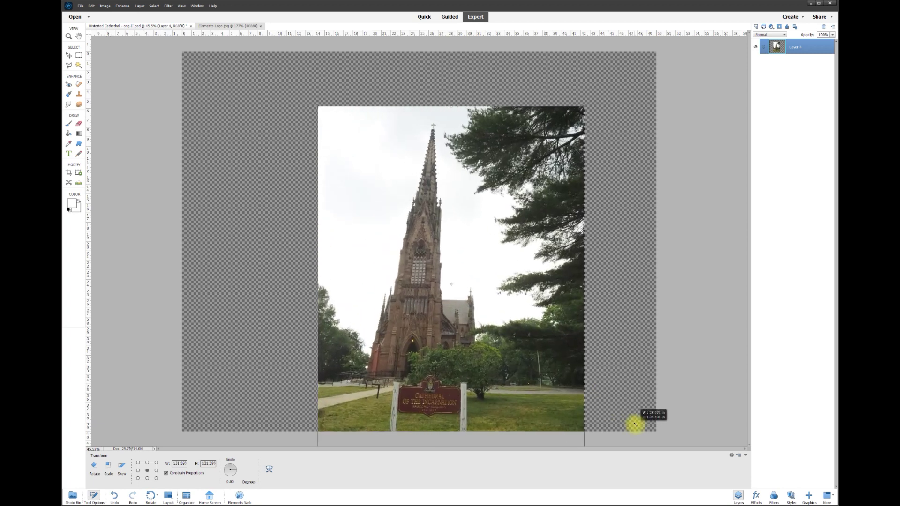
pyautogui.click(575, 440)
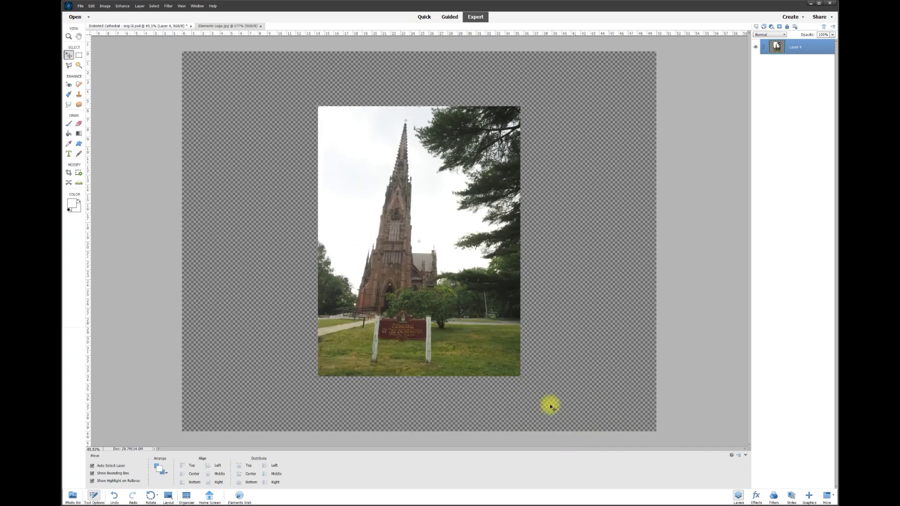
pyautogui.scroll(1, 554, 361)
pyautogui.scroll(1, 479, 303)
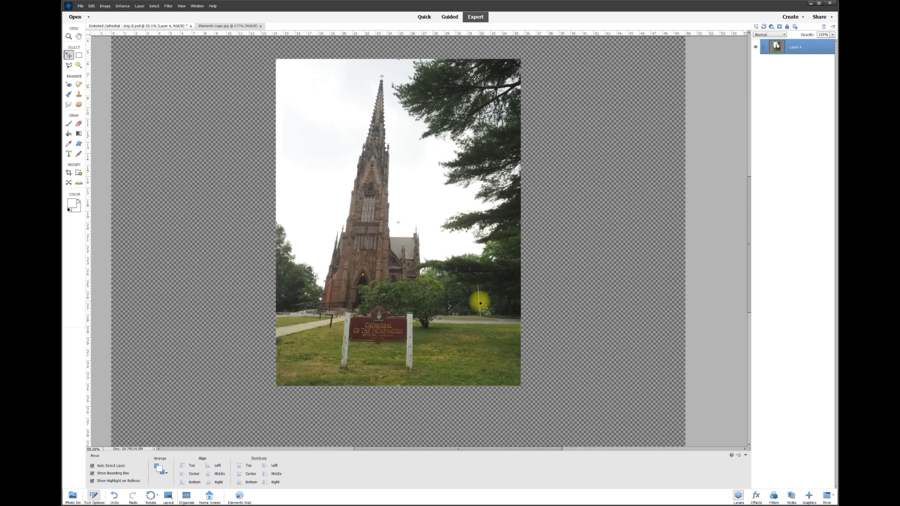
pyautogui.scroll(1, 746, 181)
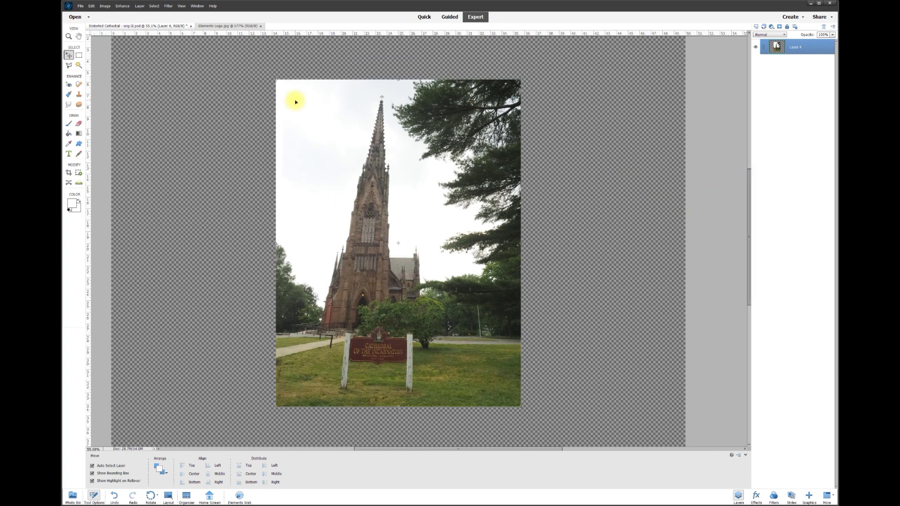
pyautogui.click(182, 6)
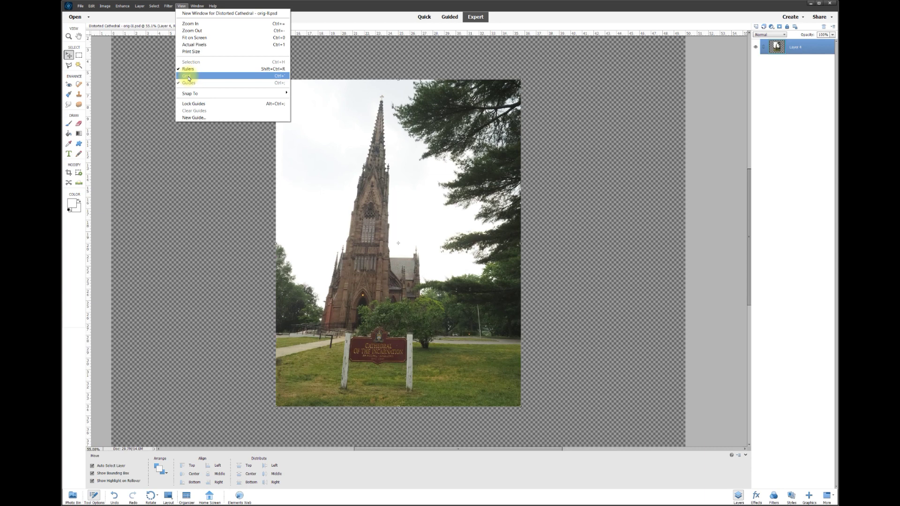
pyautogui.click(188, 77)
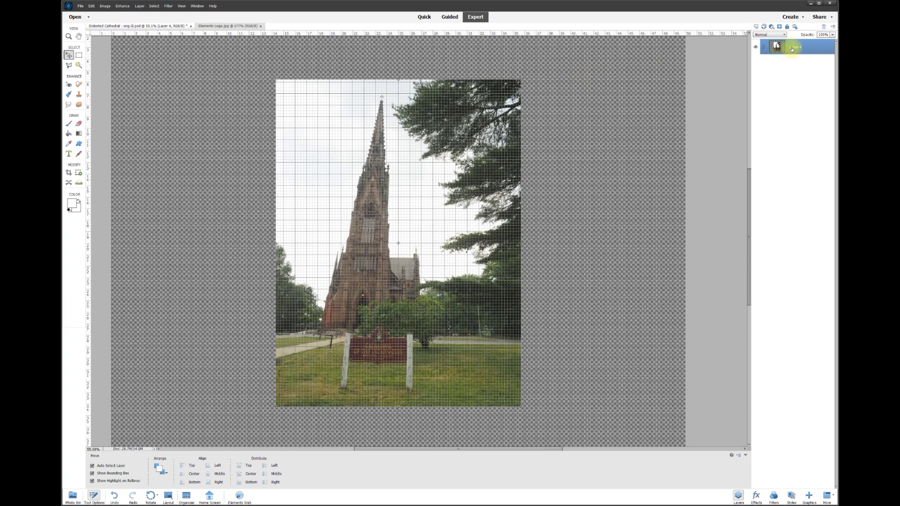
# Step: Distort the photo, pulling the top-left corner outward and the bottom-right corner inward
pyautogui.click(116, 6)
pyautogui.moveTo(105, 6)
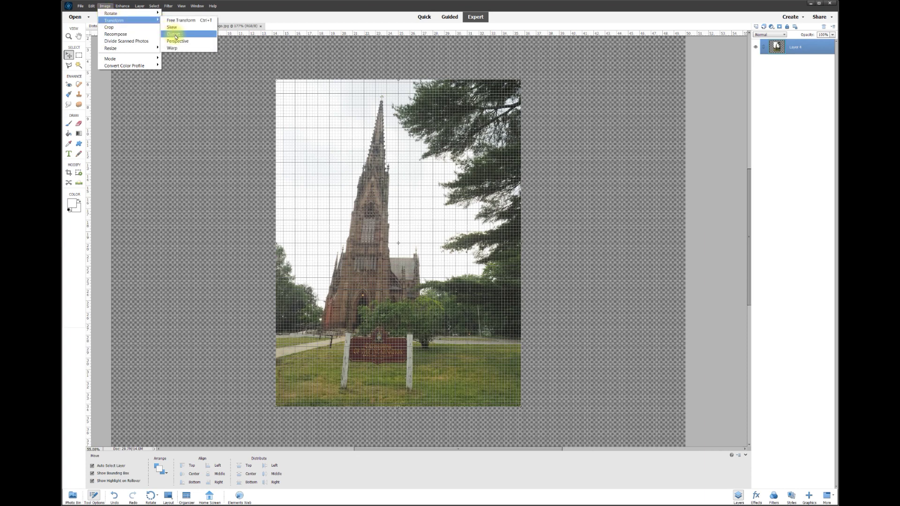
pyautogui.click(176, 35)
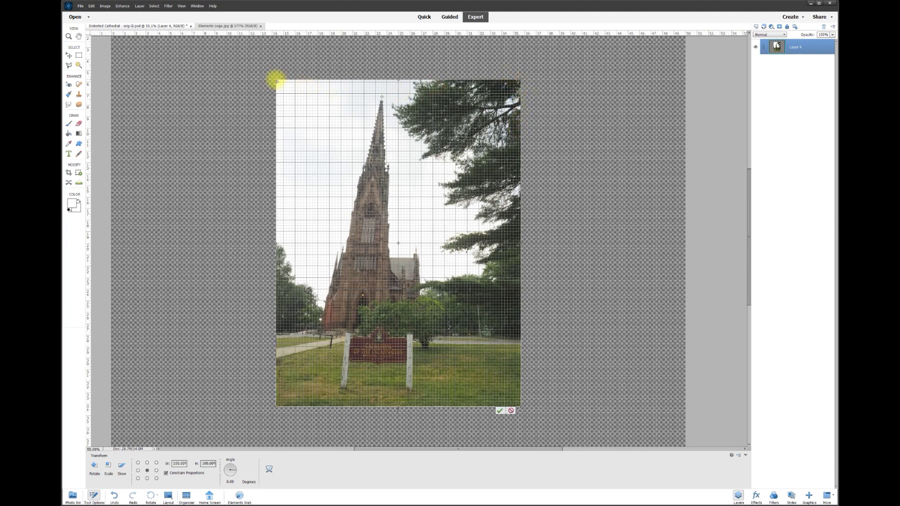
pyautogui.moveTo(277, 81)
pyautogui.mouseDown()
pyautogui.moveTo(287, 121)
pyautogui.moveTo(342, 106)
pyautogui.moveTo(289, 95)
pyautogui.moveTo(261, 140)
pyautogui.moveTo(358, 167)
pyautogui.moveTo(324, 129)
pyautogui.moveTo(305, 128)
pyautogui.moveTo(314, 121)
pyautogui.moveTo(279, 80)
pyautogui.mouseUp()
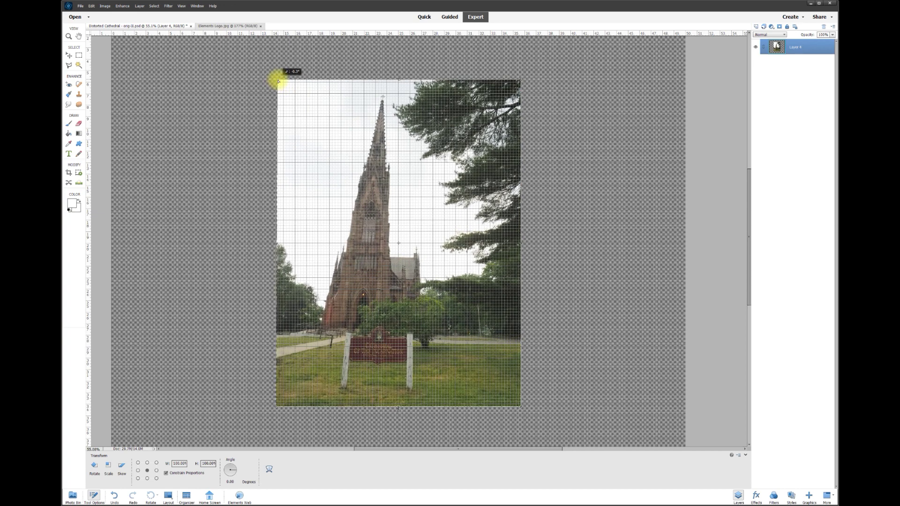
pyautogui.moveTo(277, 82); pyautogui.dragTo(226, 83)
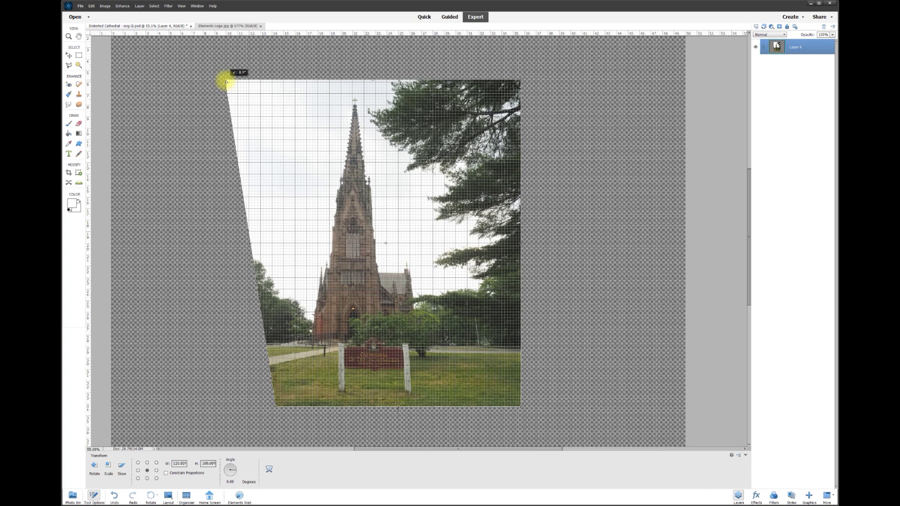
pyautogui.moveTo(226, 83); pyautogui.dragTo(226, 83)
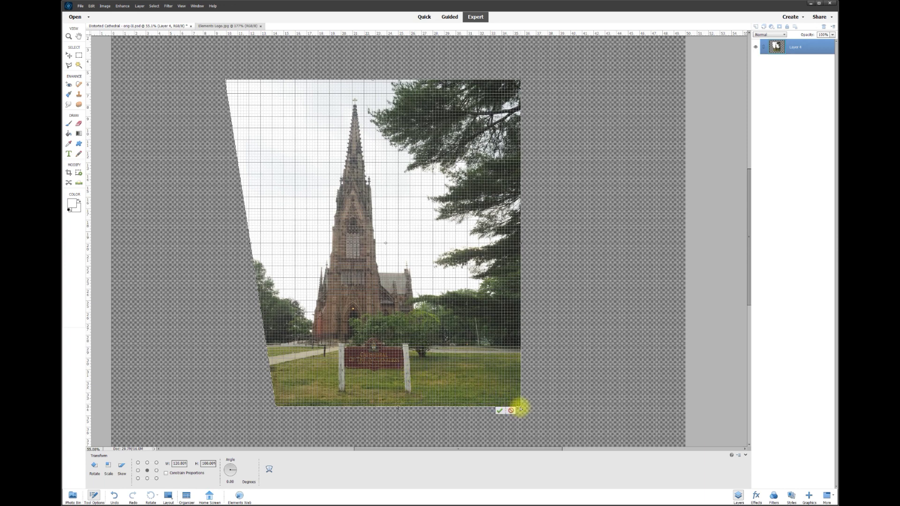
pyautogui.moveTo(522, 409); pyautogui.dragTo(506, 406)
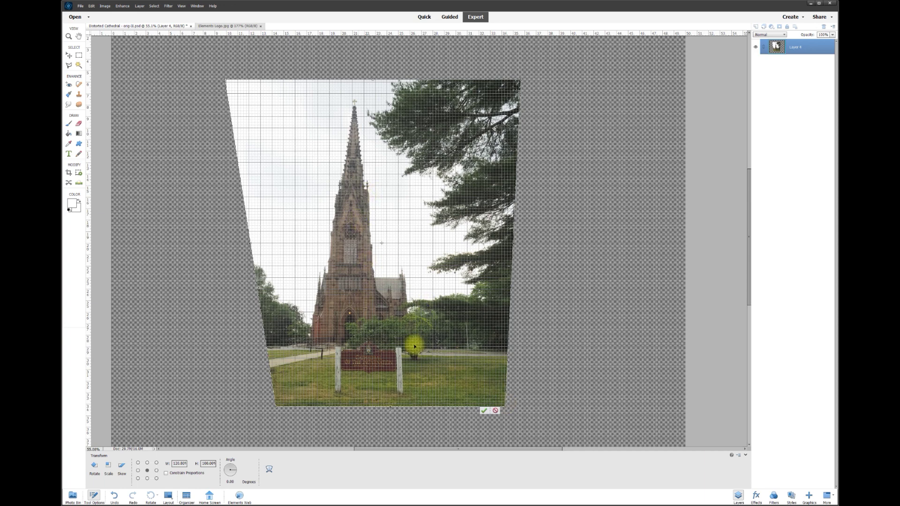
# Step: Commit the distortion, hide the grid, and squash the photo to 96.09% height from the top
pyautogui.click(483, 411)
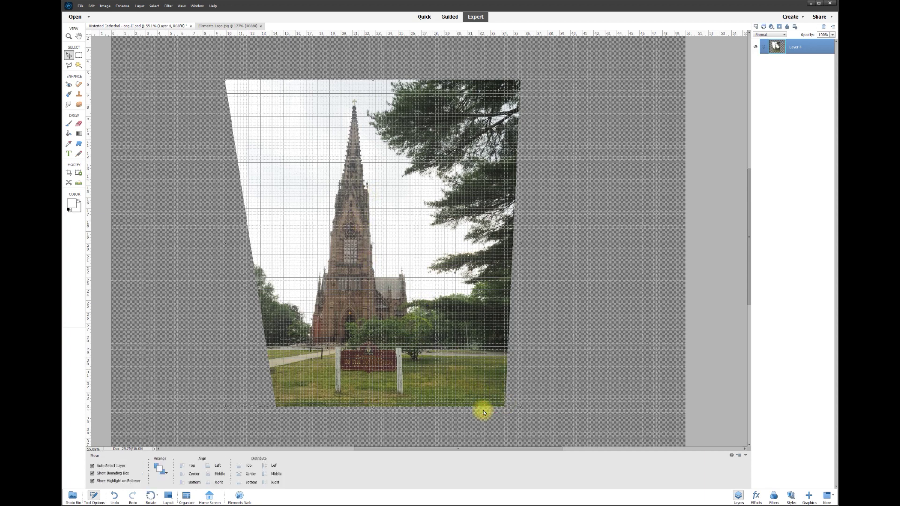
pyautogui.click(182, 6)
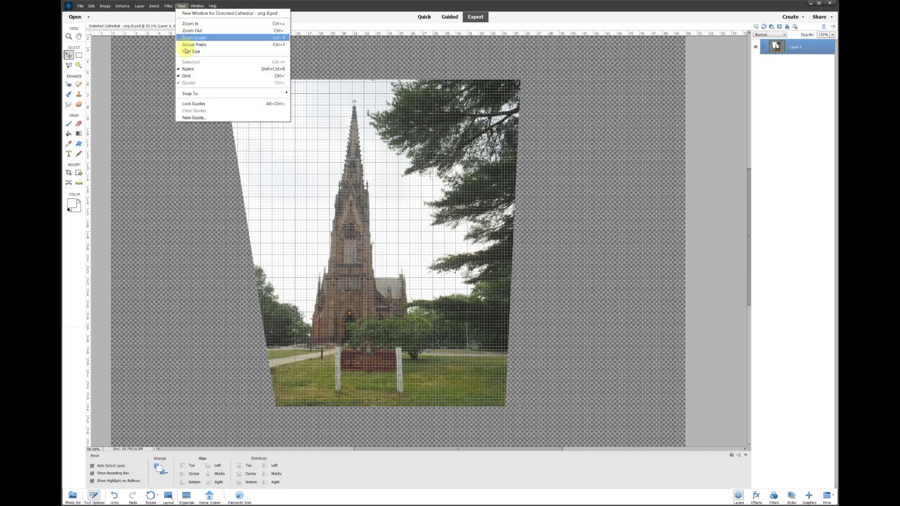
pyautogui.click(188, 75)
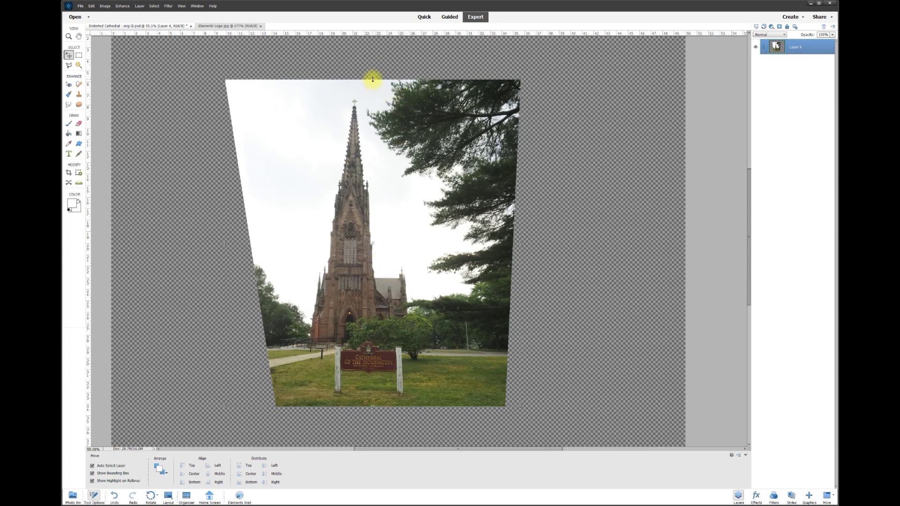
pyautogui.moveTo(373, 80)
pyautogui.mouseDown()
pyautogui.moveTo(365, 232)
pyautogui.moveTo(375, 37)
pyautogui.moveTo(382, 106)
pyautogui.moveTo(386, 91)
pyautogui.mouseUp()
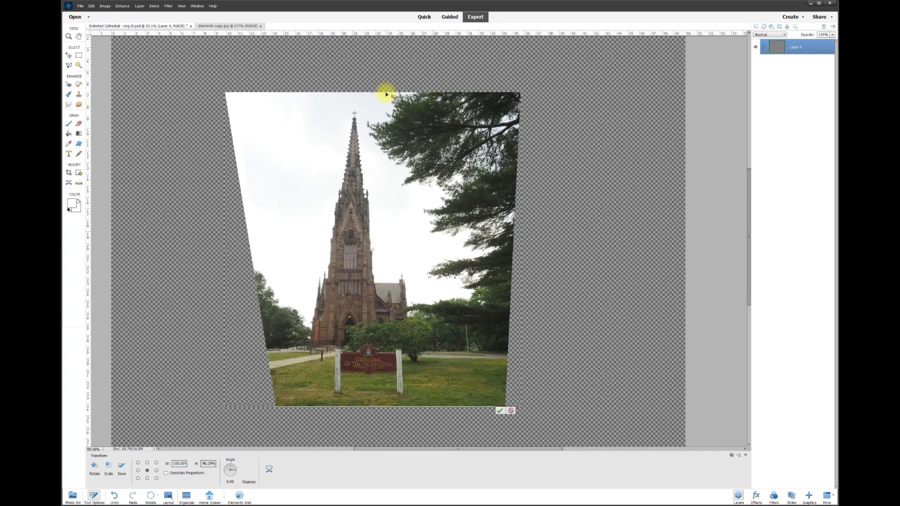
pyautogui.click(500, 410)
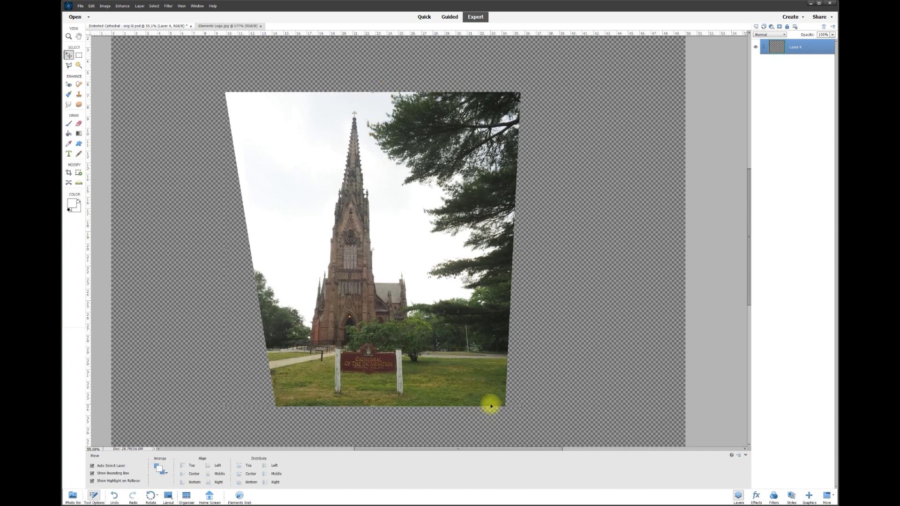
# Step: Crop the photo to an upright rectangle inside its slanted edges and fit it on screen
pyautogui.click(69, 174)
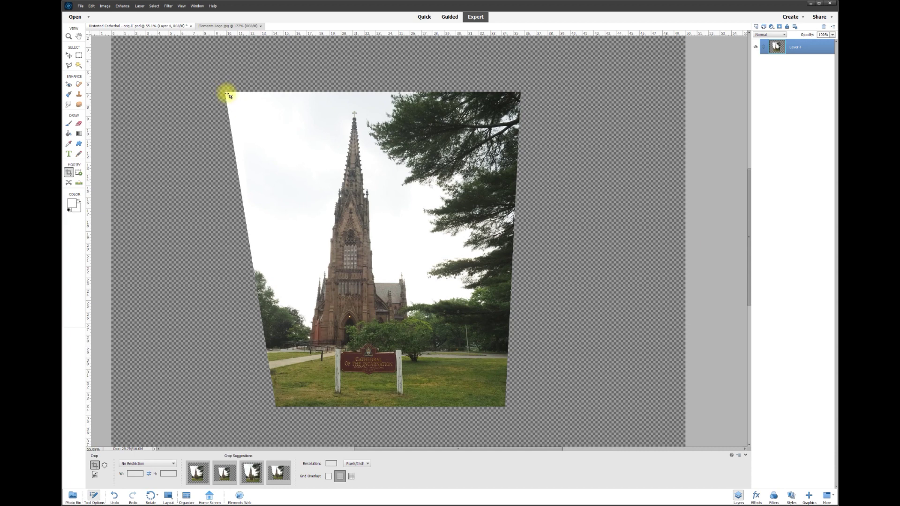
pyautogui.moveTo(227, 94)
pyautogui.mouseDown()
pyautogui.moveTo(295, 206)
pyautogui.moveTo(503, 404)
pyautogui.mouseUp()
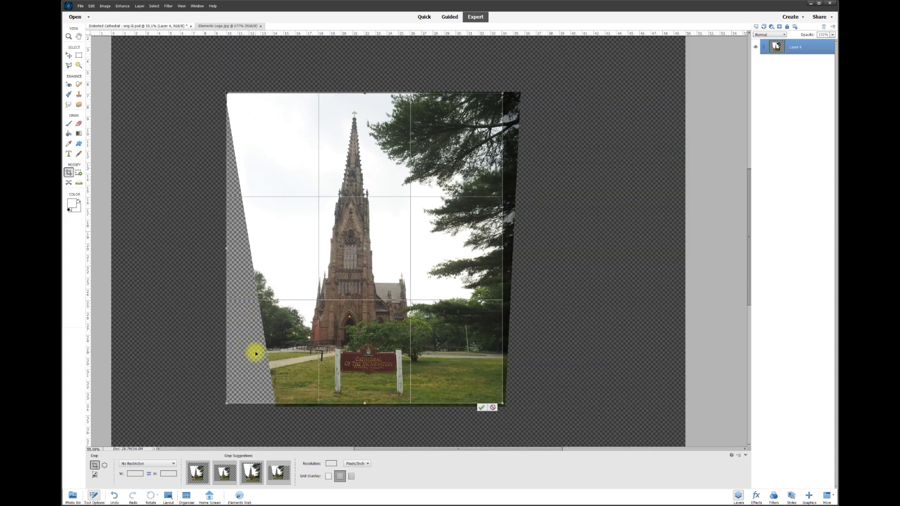
pyautogui.click(492, 407)
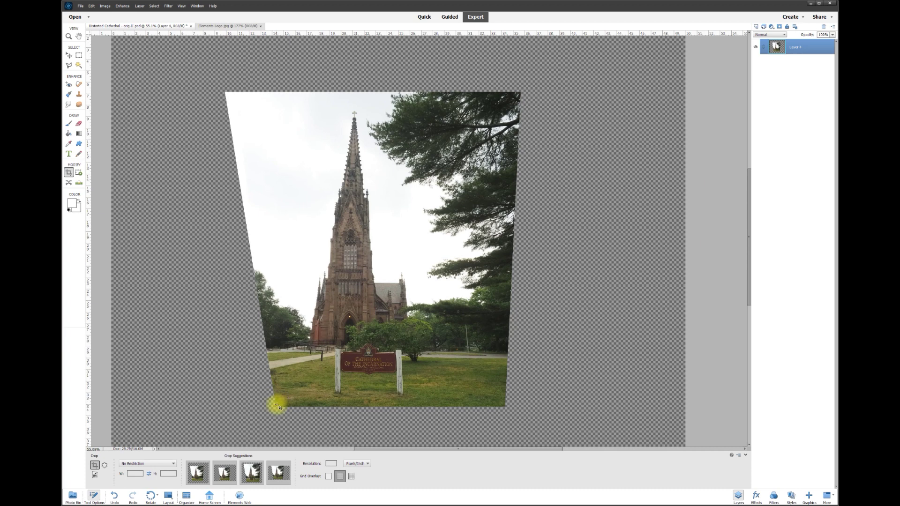
pyautogui.moveTo(278, 406); pyautogui.dragTo(497, 100)
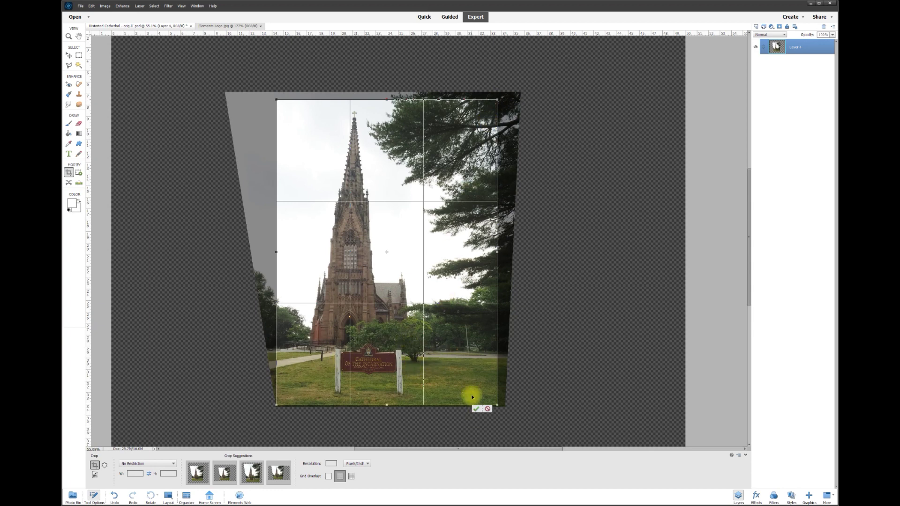
pyautogui.click(476, 409)
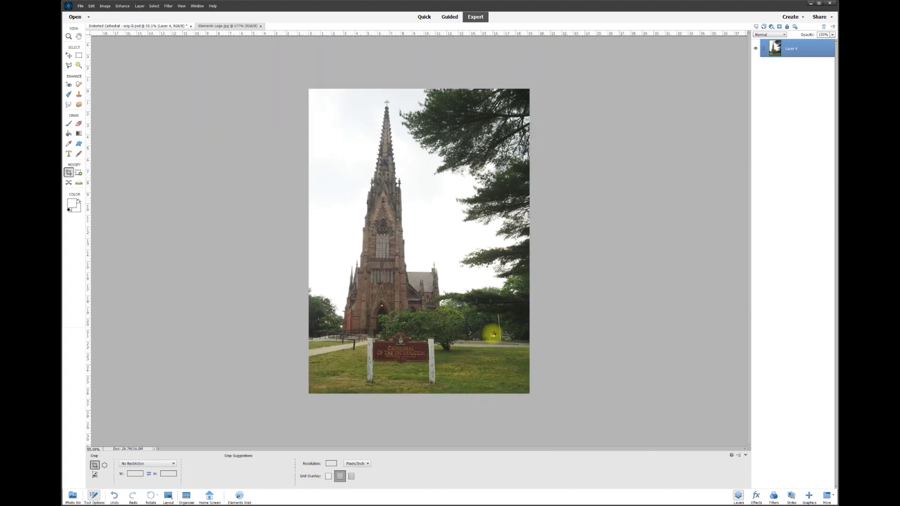
pyautogui.hotkey('ctrl', '0')
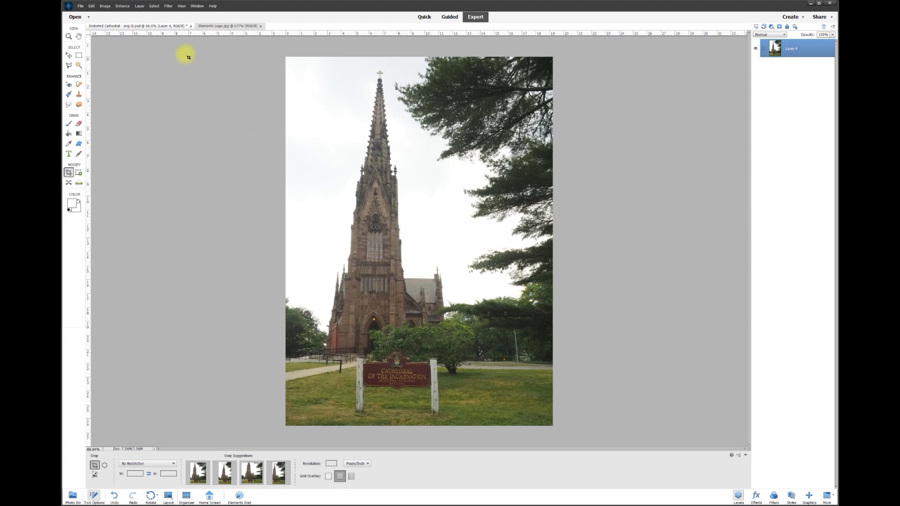
# Step: Apply a Hue/Saturation adjustment of saturation +22 and lightness -4
pyautogui.click(123, 8)
pyautogui.click(122, 8)
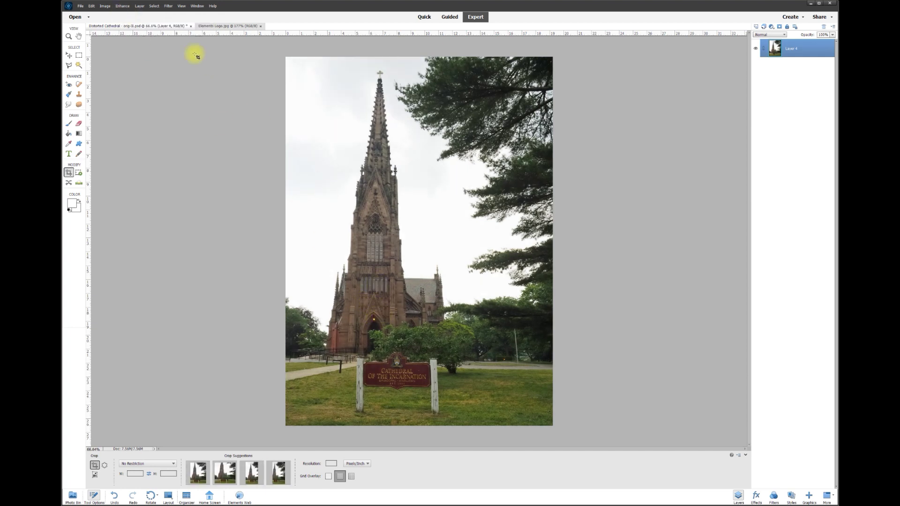
pyautogui.click(122, 6)
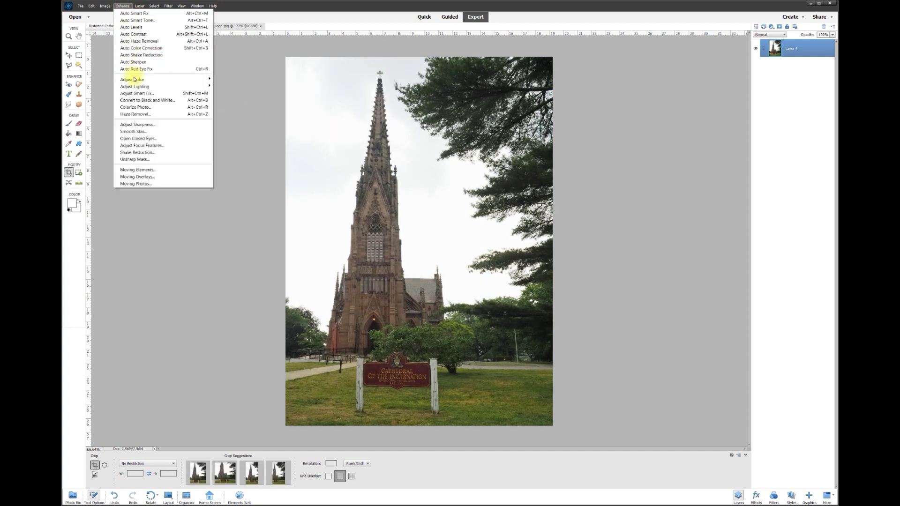
pyautogui.moveTo(135, 79)
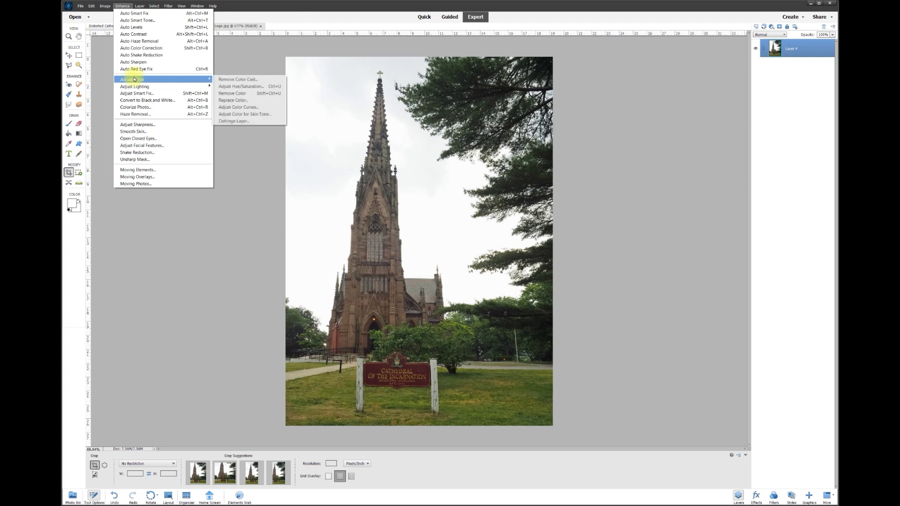
pyautogui.click(238, 87)
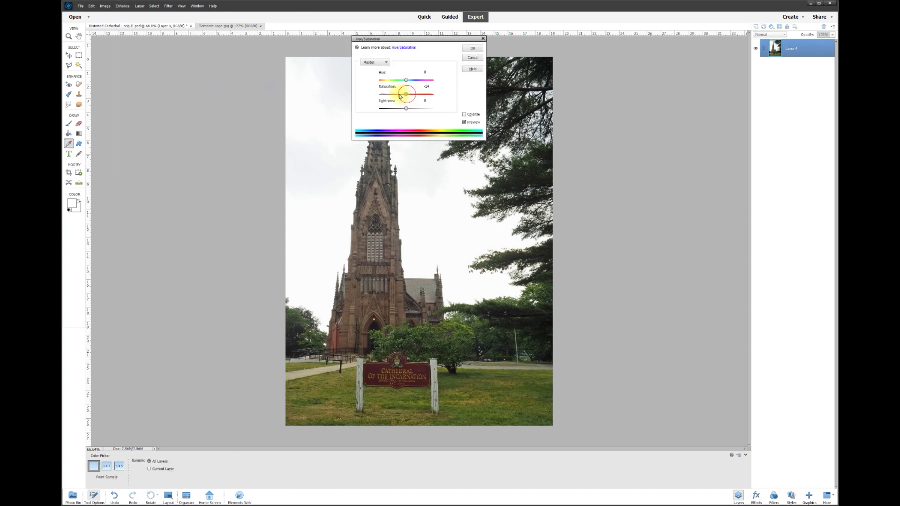
pyautogui.moveTo(400, 96)
pyautogui.mouseDown()
pyautogui.moveTo(383, 96)
pyautogui.moveTo(407, 98)
pyautogui.mouseUp()
pyautogui.moveTo(406, 108); pyautogui.dragTo(412, 95)
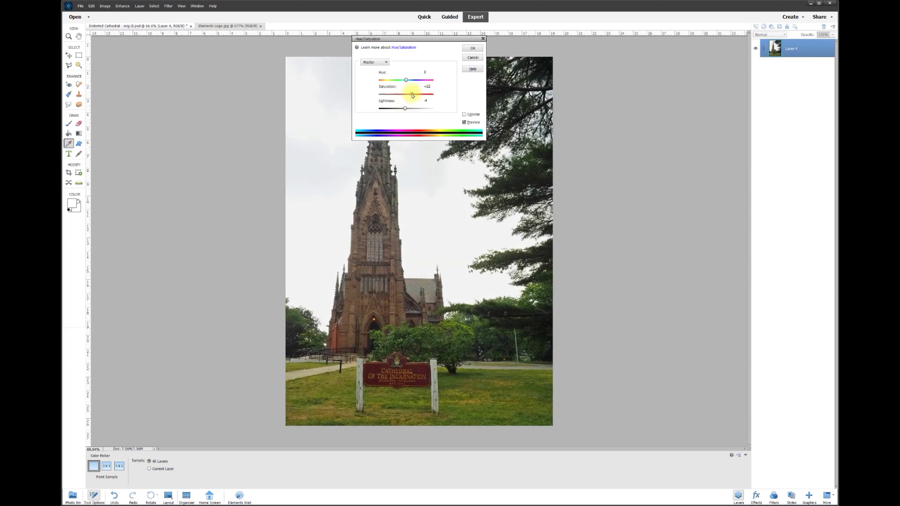
pyautogui.click(472, 49)
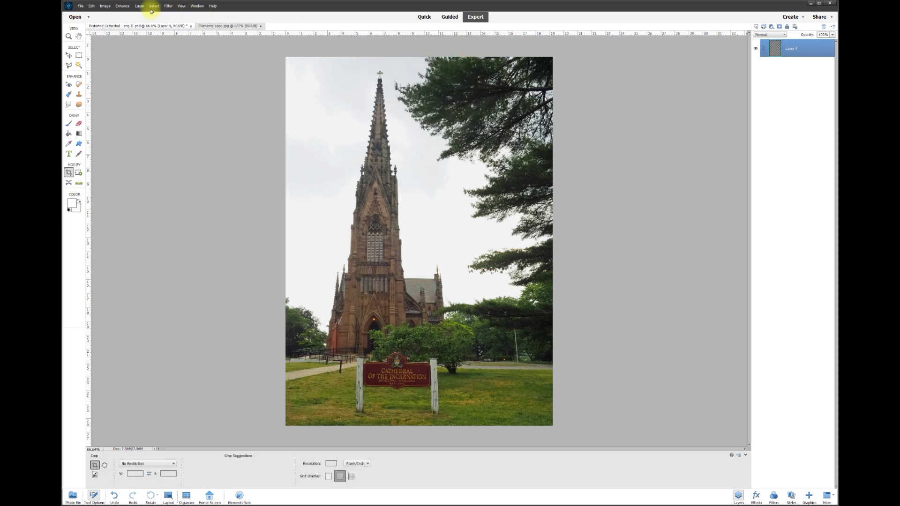
# Step: Apply Brightness/Contrast with contrast raised to 55 and brightness to 12
pyautogui.click(121, 6)
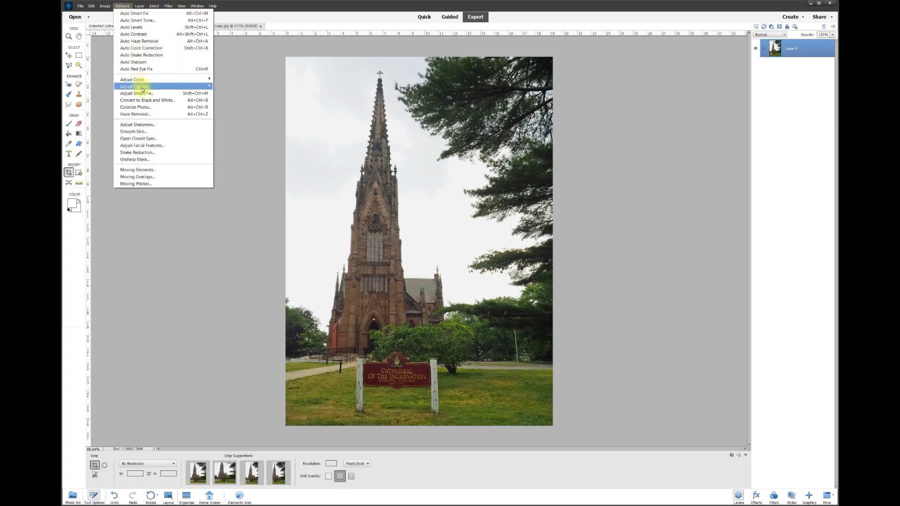
pyautogui.moveTo(141, 87)
pyautogui.click(237, 93)
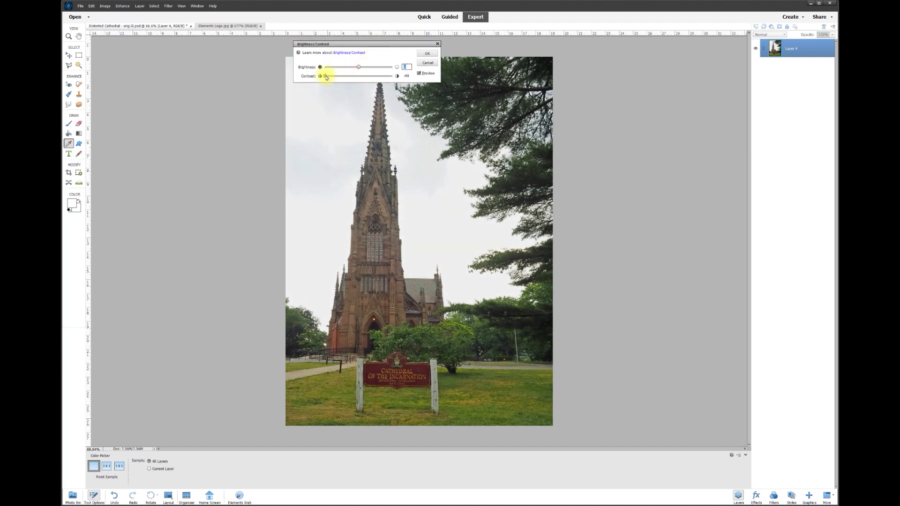
pyautogui.moveTo(360, 78); pyautogui.dragTo(378, 84)
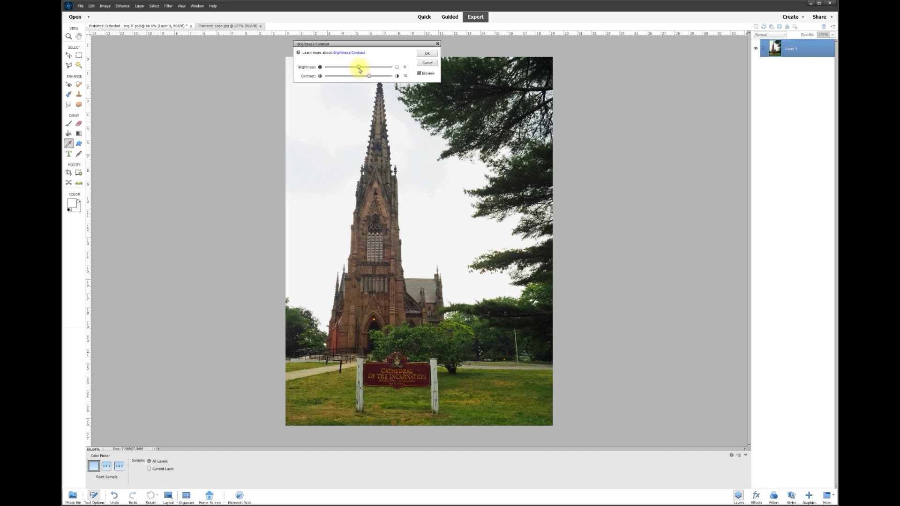
pyautogui.moveTo(360, 69); pyautogui.dragTo(363, 69)
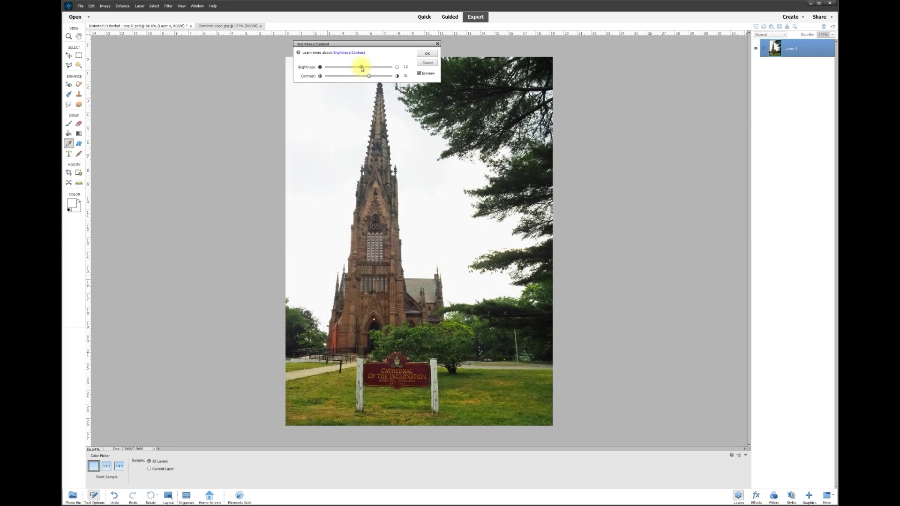
pyautogui.click(426, 55)
# Step: Deselect the photo layer with the Move tool and fit the whole photo in the window
pyautogui.press('c')
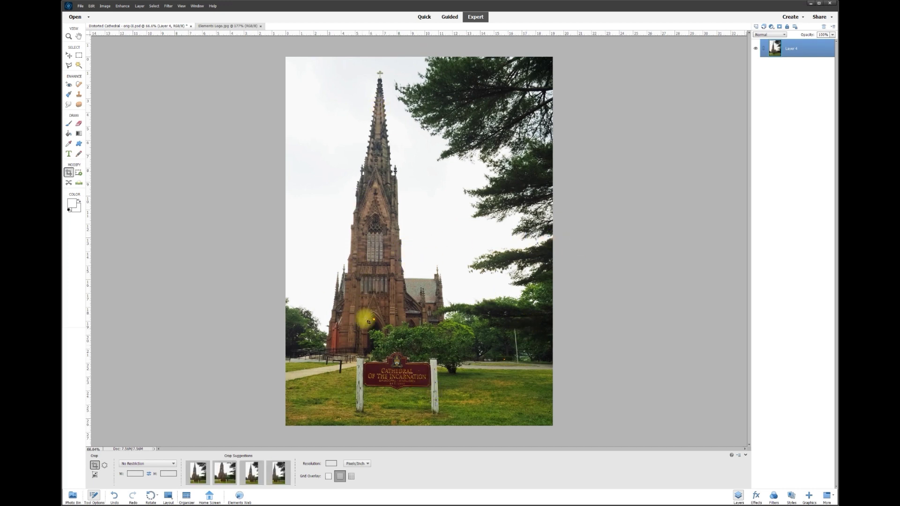
pyautogui.click(69, 55)
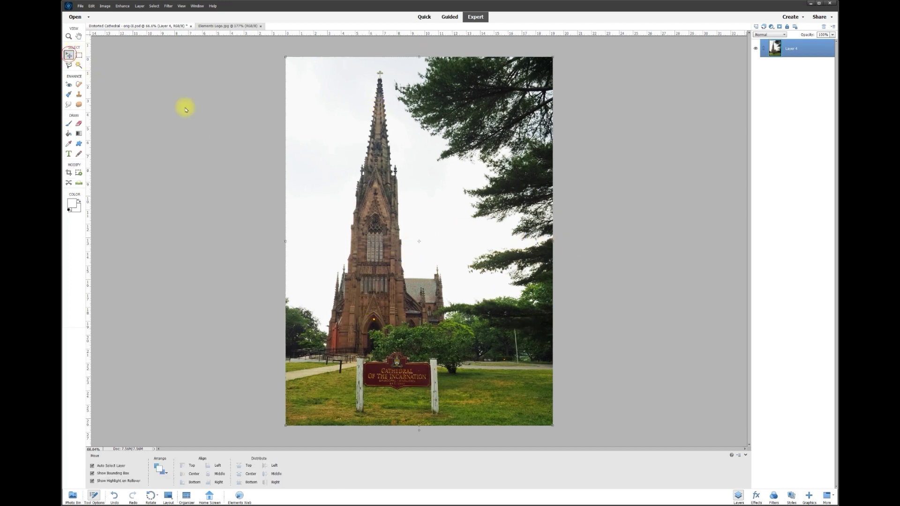
pyautogui.click(588, 183)
pyautogui.hotkey('ctrl', '0')
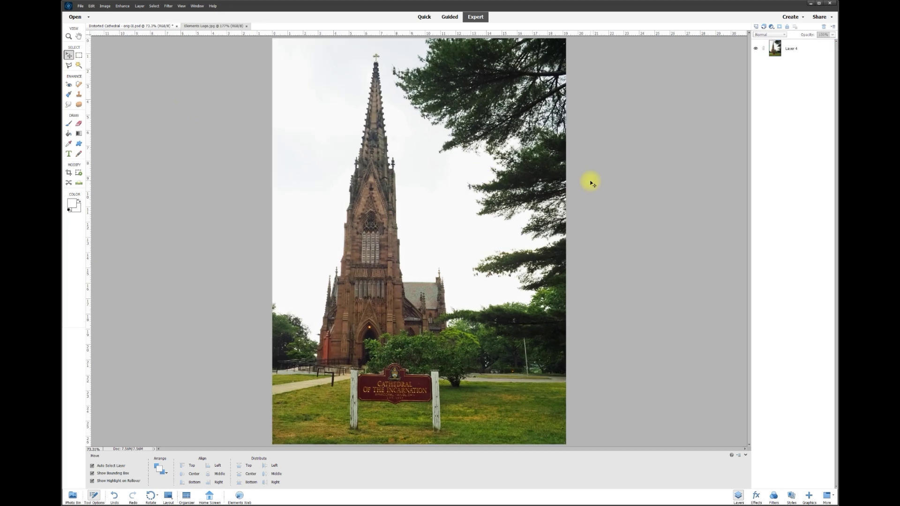